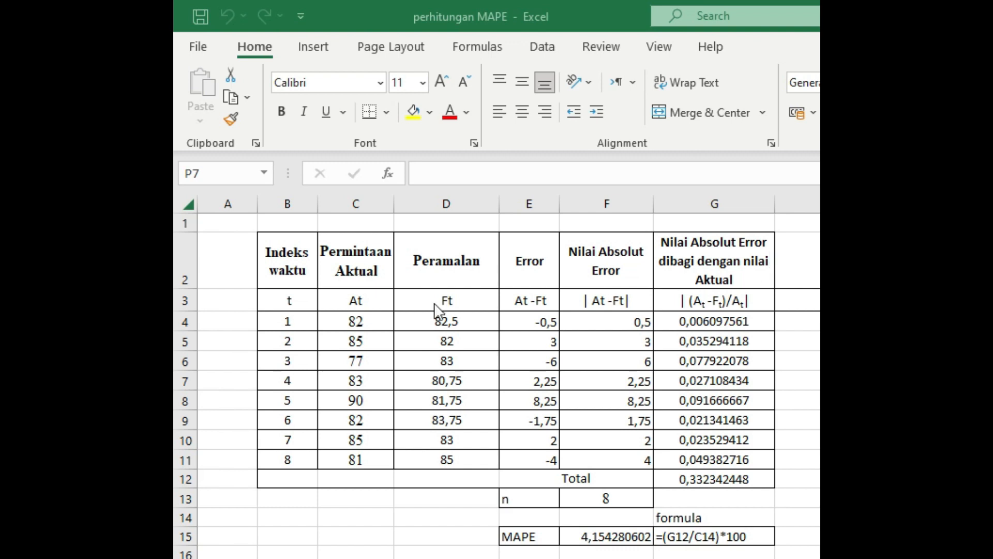
Examine the actual demand, forecast and error columns in rows 4 to 11, including the formulas behind the error values.
{"action": "left_click", "coordinate": [367, 326]}
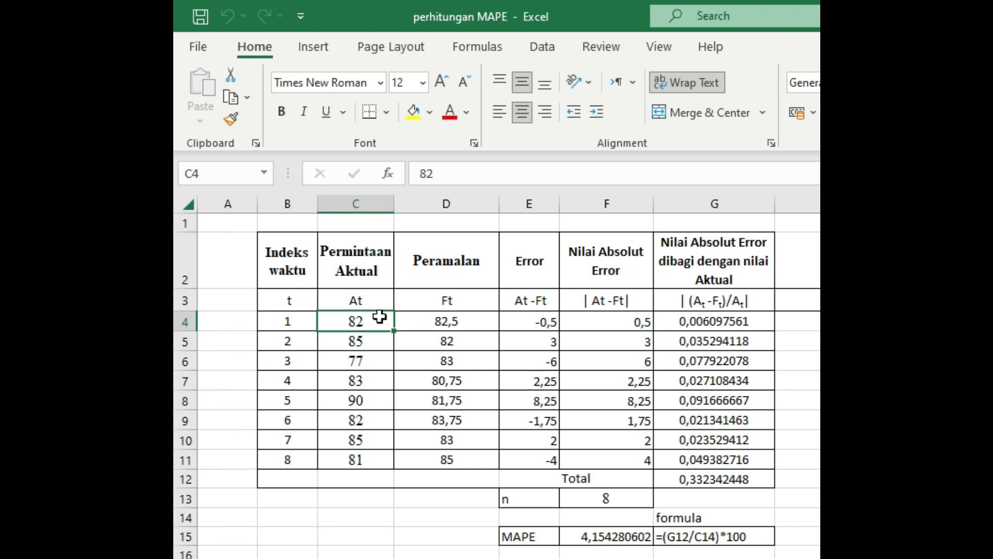
{"action": "left_click", "coordinate": [466, 330]}
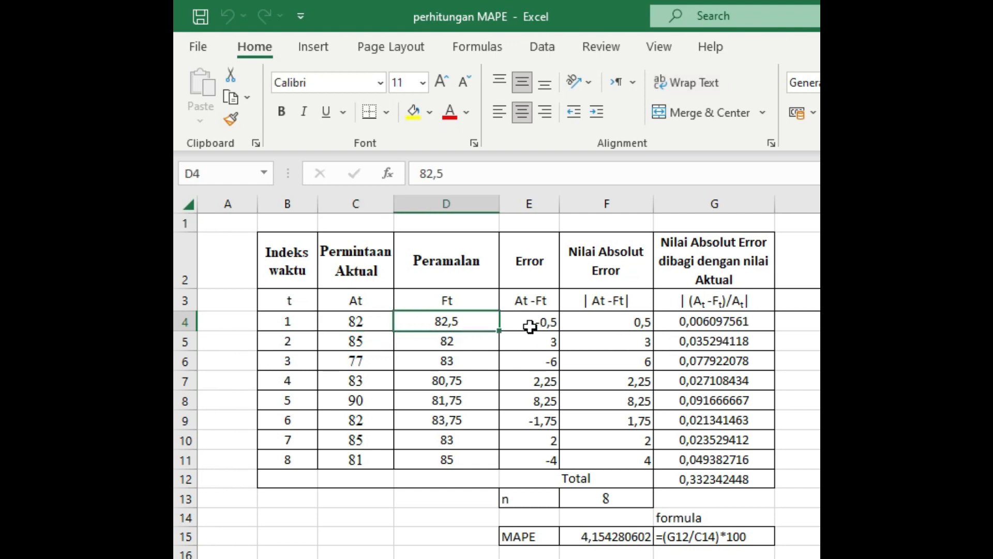
{"action": "left_click", "coordinate": [376, 344]}
{"action": "left_click_drag", "start_coordinate": [361, 322], "coordinate": [362, 459]}
{"action": "left_click", "coordinate": [451, 319]}
{"action": "left_click_drag", "start_coordinate": [451, 319], "coordinate": [452, 459]}
{"action": "left_click_drag", "start_coordinate": [535, 322], "coordinate": [738, 463]}
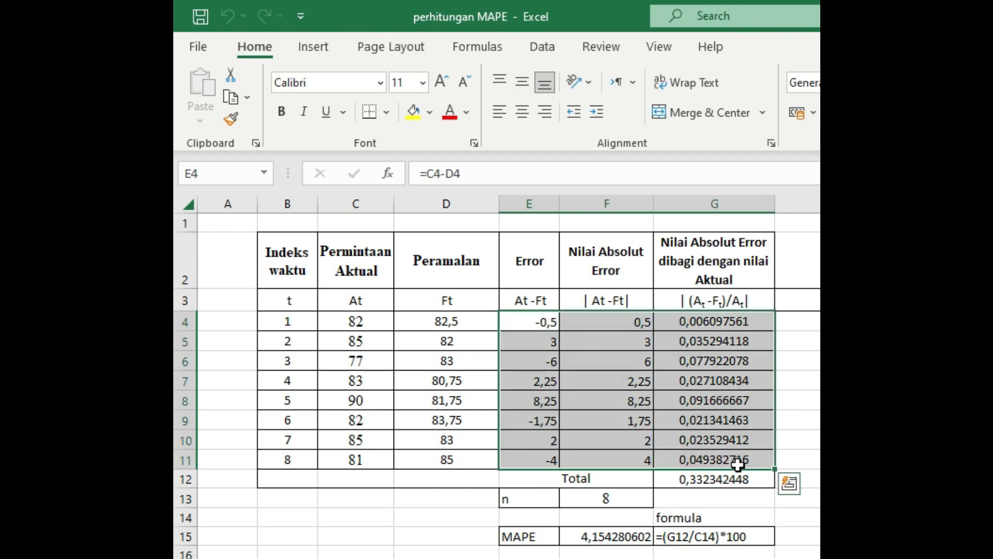
{"action": "left_click", "coordinate": [639, 321]}
{"action": "left_click", "coordinate": [684, 324]}
{"action": "left_click", "coordinate": [607, 321]}
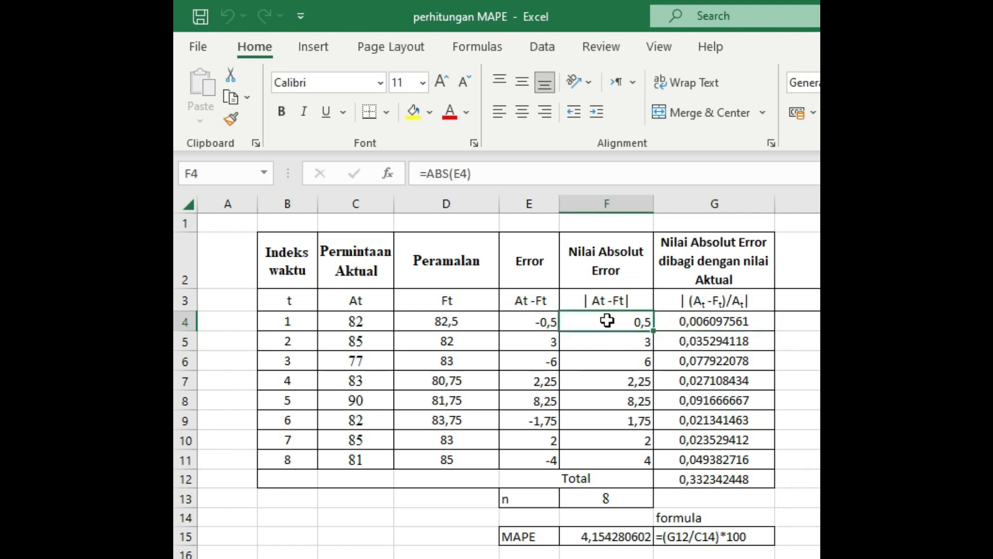
Clear the calculated error, absolute error and absolute error ratio values in E4:G11.
{"action": "left_click", "coordinate": [538, 324]}
{"action": "left_click_drag", "start_coordinate": [540, 325], "coordinate": [749, 452]}
{"action": "key", "text": "Delete"}
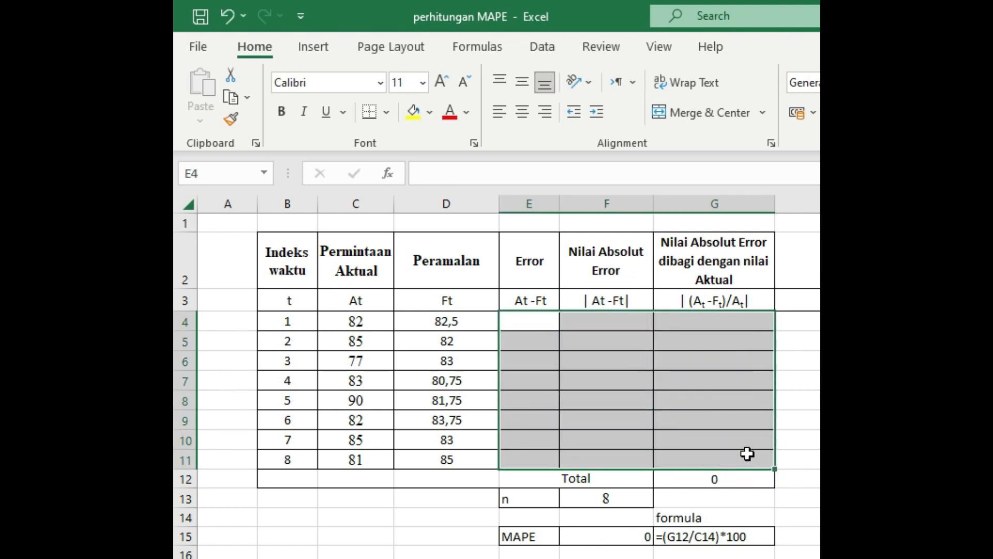
Calculate the first period's error in E4 as actual minus forecast with the formula =C4-D4.
{"action": "left_click", "coordinate": [546, 318]}
{"action": "left_click", "coordinate": [537, 298]}
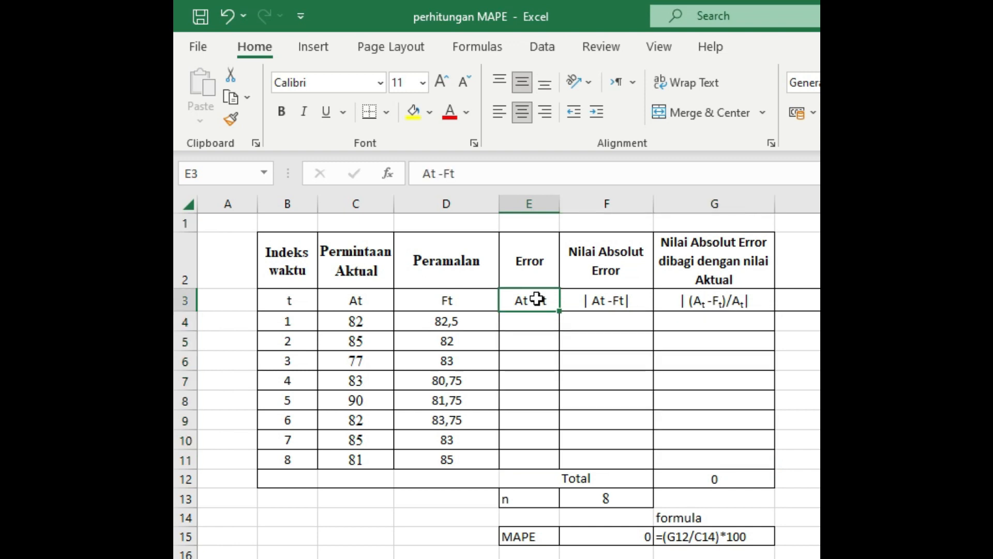
{"action": "left_click", "coordinate": [542, 266]}
{"action": "left_click", "coordinate": [539, 324]}
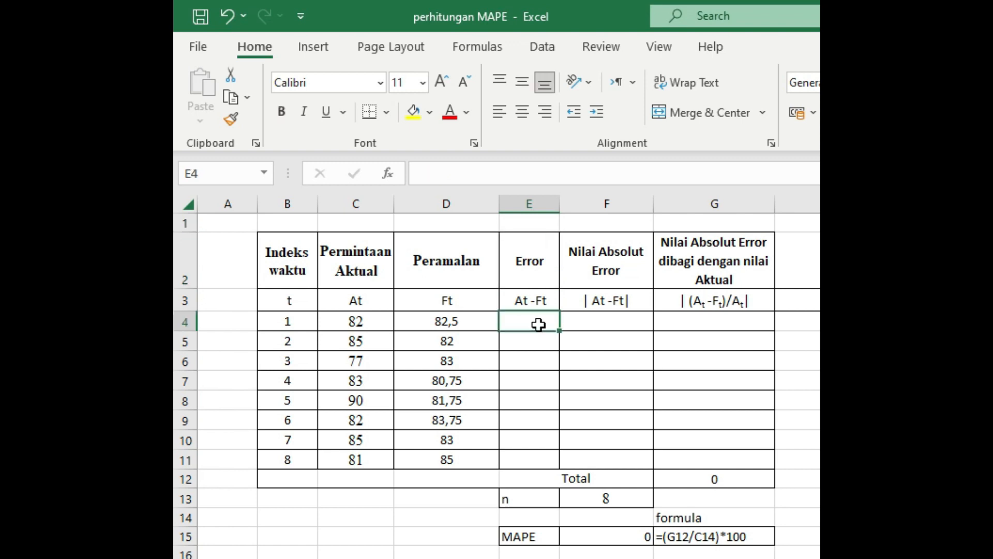
{"action": "left_click", "coordinate": [535, 297]}
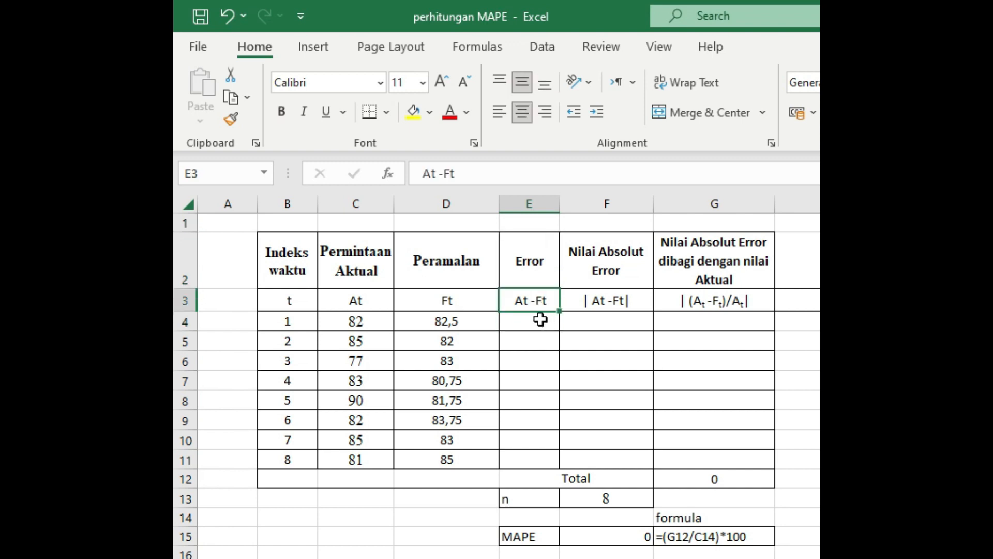
{"action": "left_click", "coordinate": [544, 327]}
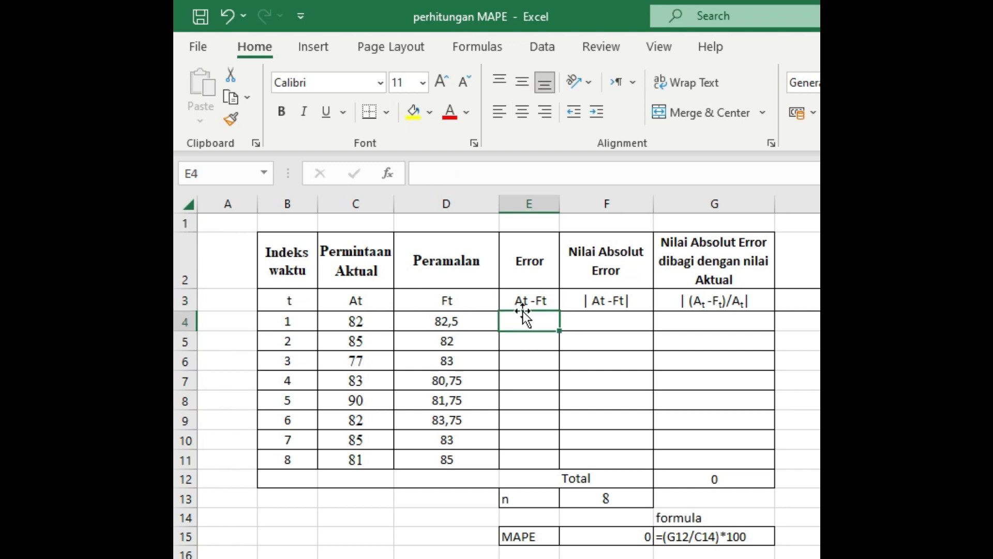
{"action": "type", "text": "="}
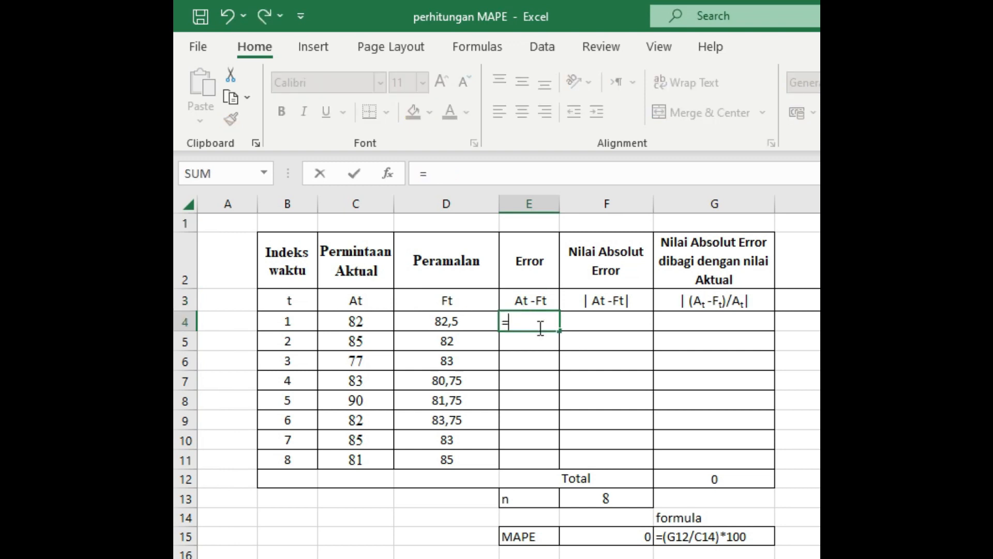
{"action": "left_click", "coordinate": [367, 321]}
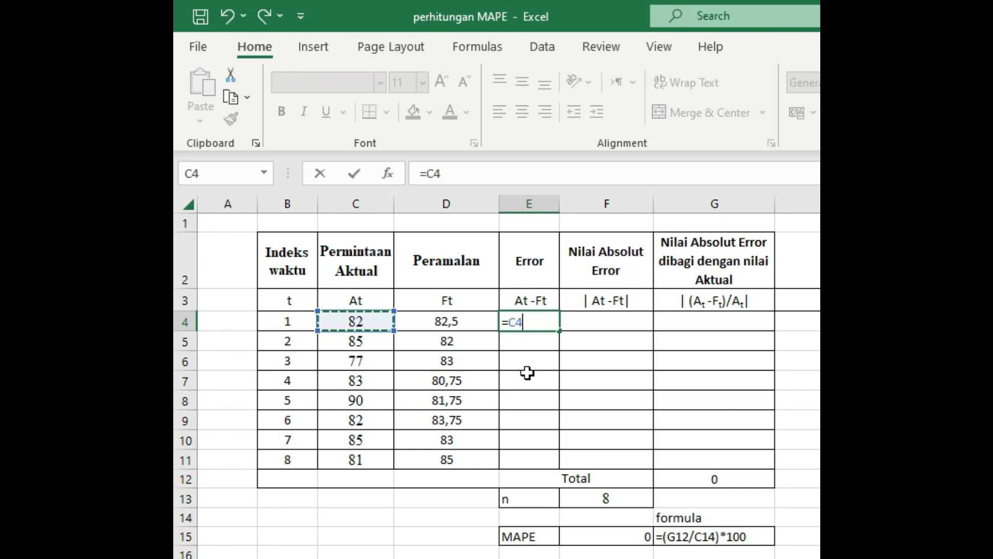
{"action": "type", "text": "-"}
{"action": "left_click", "coordinate": [448, 322]}
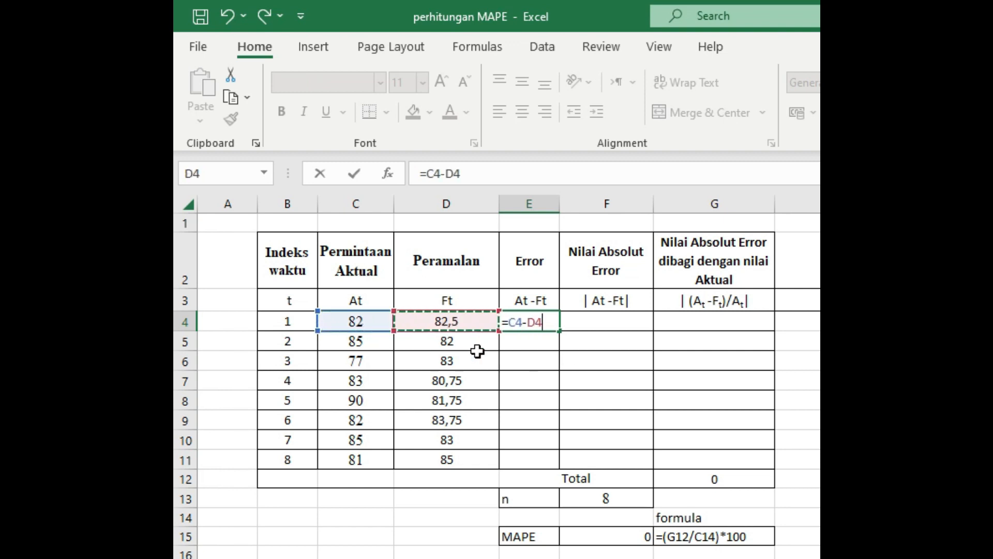
{"action": "key", "text": "Return"}
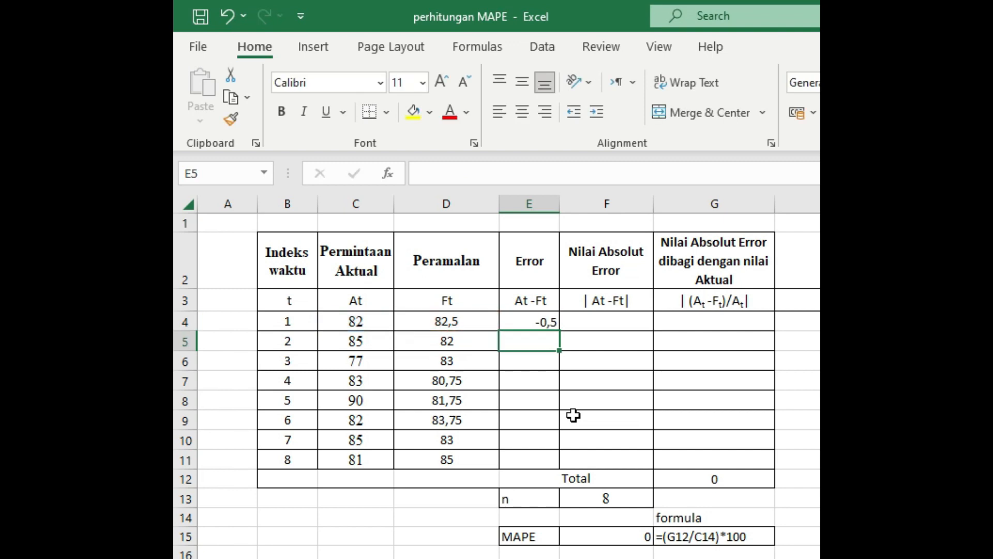
Copy the error formula from E4 down to E11 and check the formulas in several filled cells.
{"action": "left_click", "coordinate": [548, 317]}
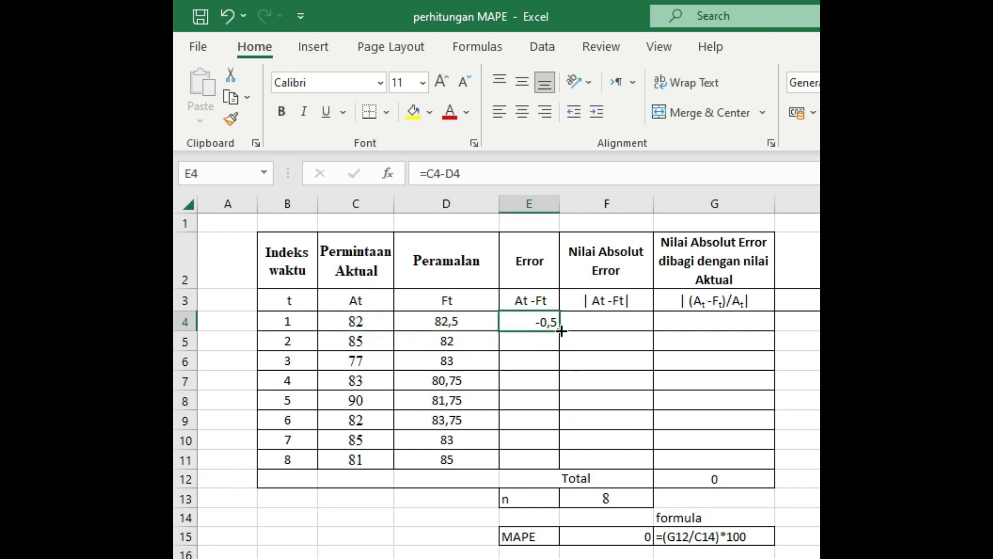
{"action": "left_click_drag", "start_coordinate": [562, 333], "coordinate": [567, 471]}
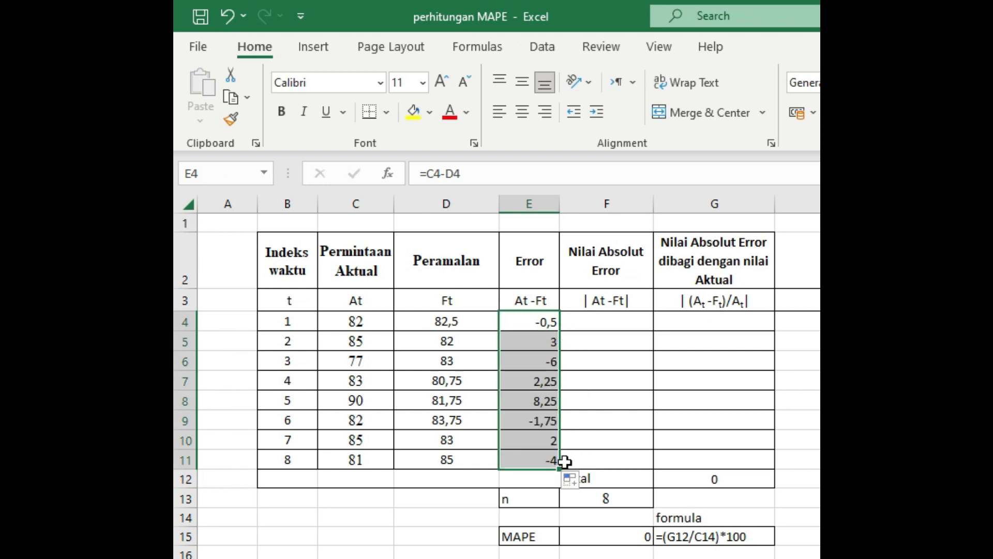
{"action": "left_click", "coordinate": [543, 342]}
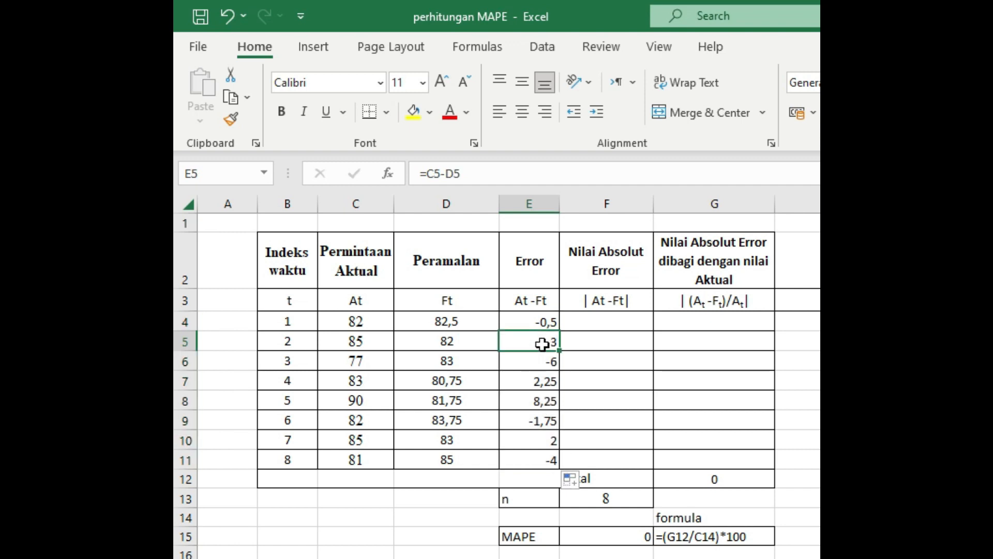
{"action": "left_click", "coordinate": [543, 362]}
{"action": "left_click", "coordinate": [543, 419]}
{"action": "left_click", "coordinate": [543, 444]}
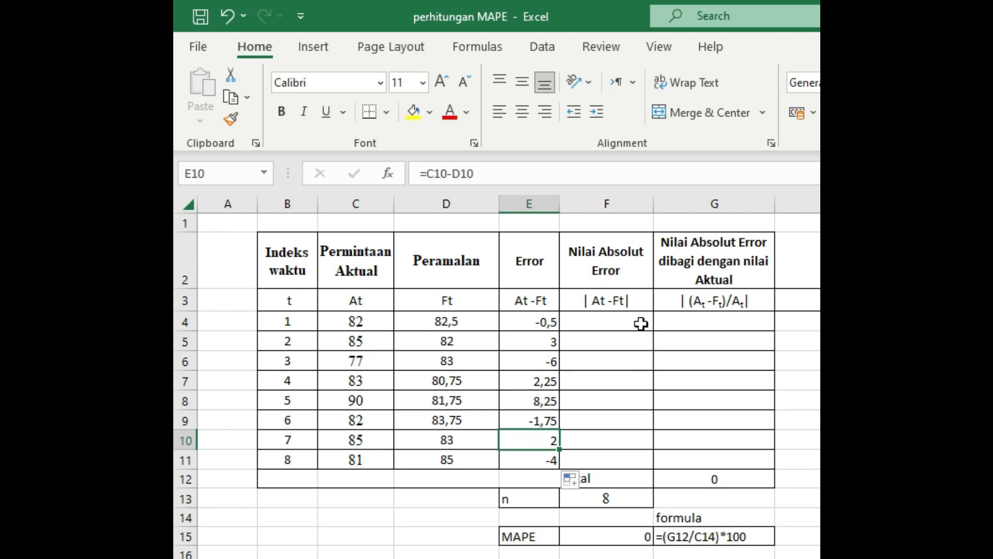
Calculate the absolute error in F4 with =ABS(E4) and copy the formula down to F11.
{"action": "left_click", "coordinate": [623, 318]}
{"action": "left_click", "coordinate": [618, 305]}
{"action": "left_click", "coordinate": [629, 321]}
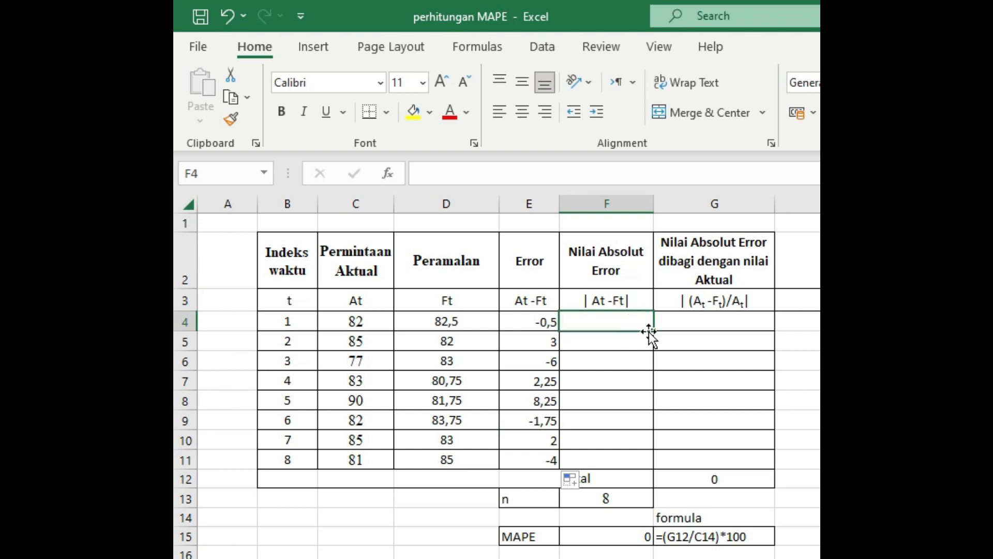
{"action": "type", "text": "="}
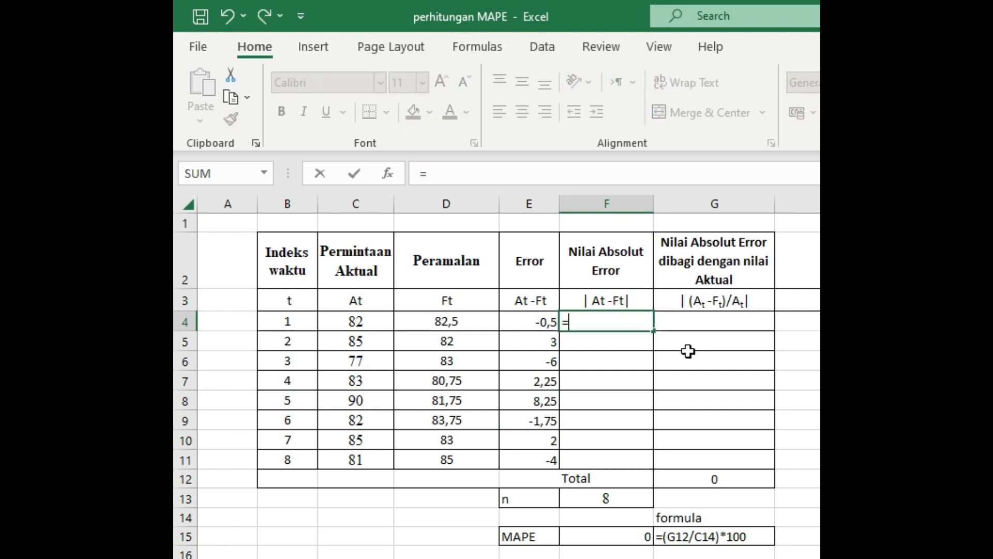
{"action": "type", "text": "A"}
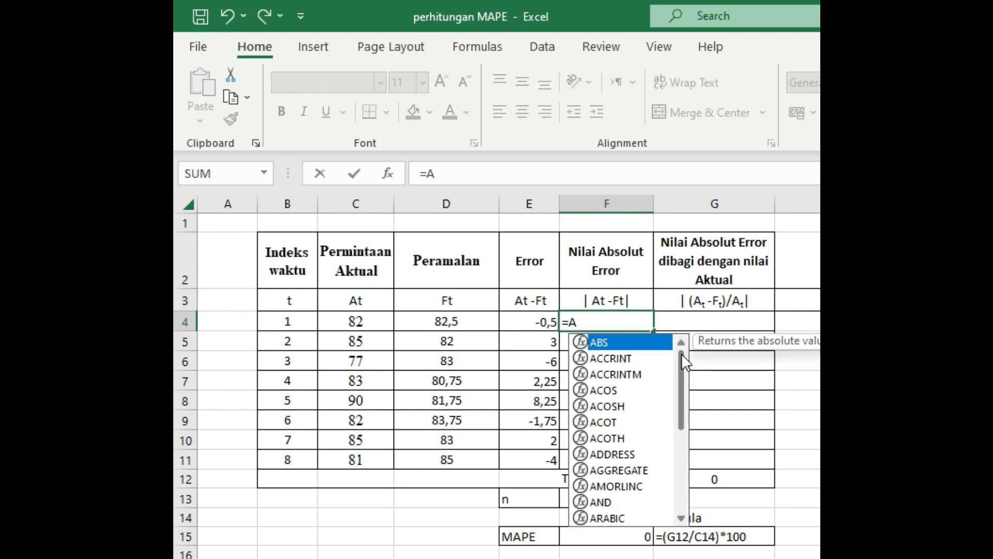
{"action": "double_click", "coordinate": [639, 341]}
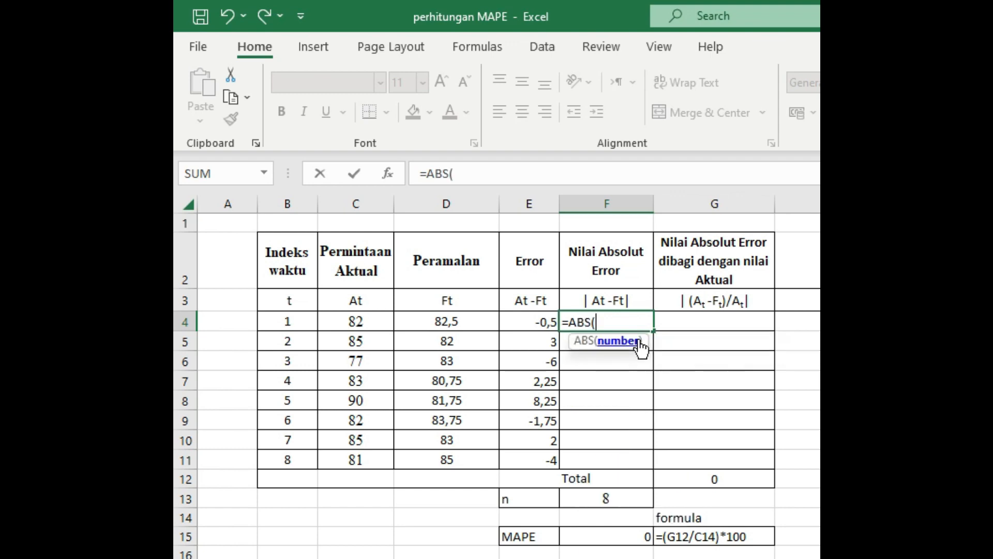
{"action": "left_click", "coordinate": [542, 321]}
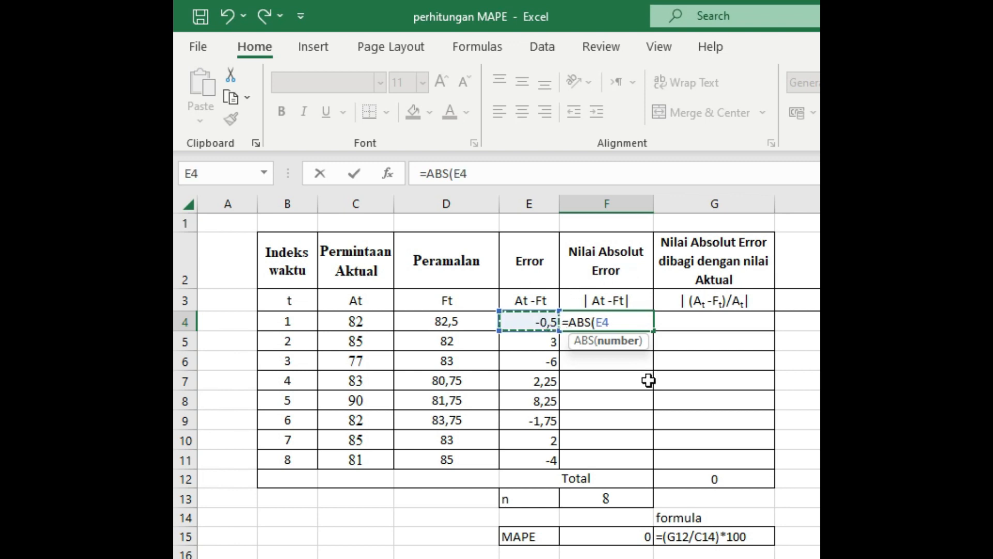
{"action": "type", "text": ")"}
{"action": "key", "text": "Return"}
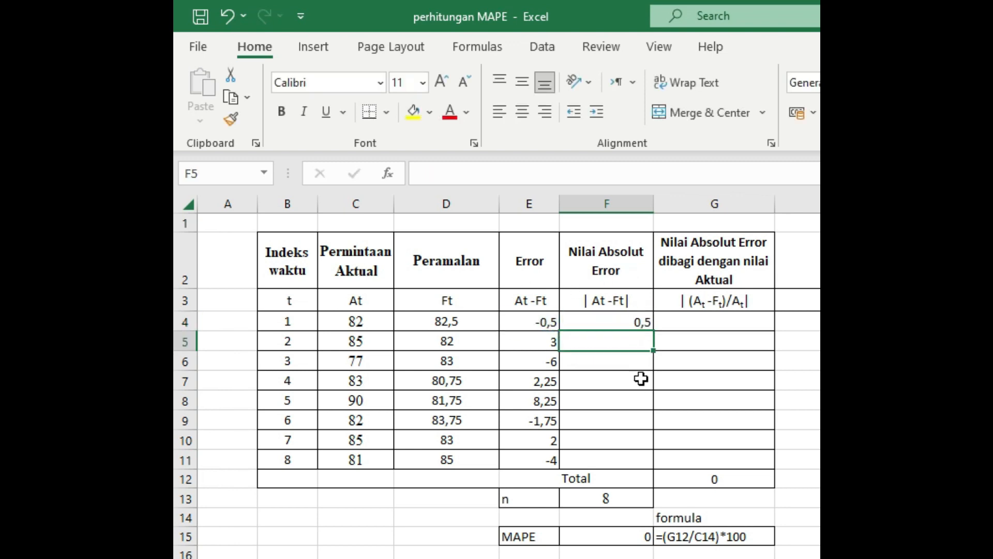
{"action": "left_click", "coordinate": [637, 325]}
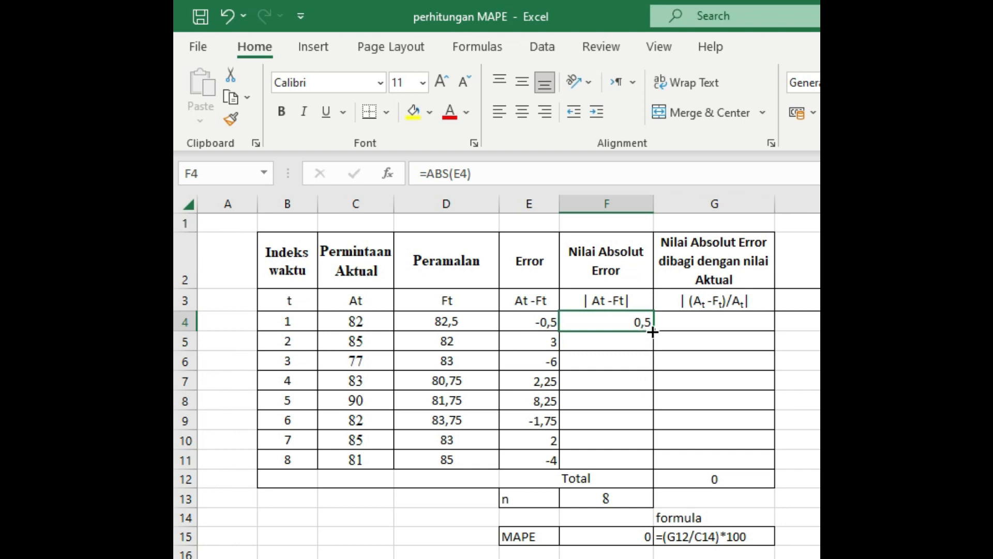
{"action": "left_click_drag", "start_coordinate": [652, 332], "coordinate": [656, 469]}
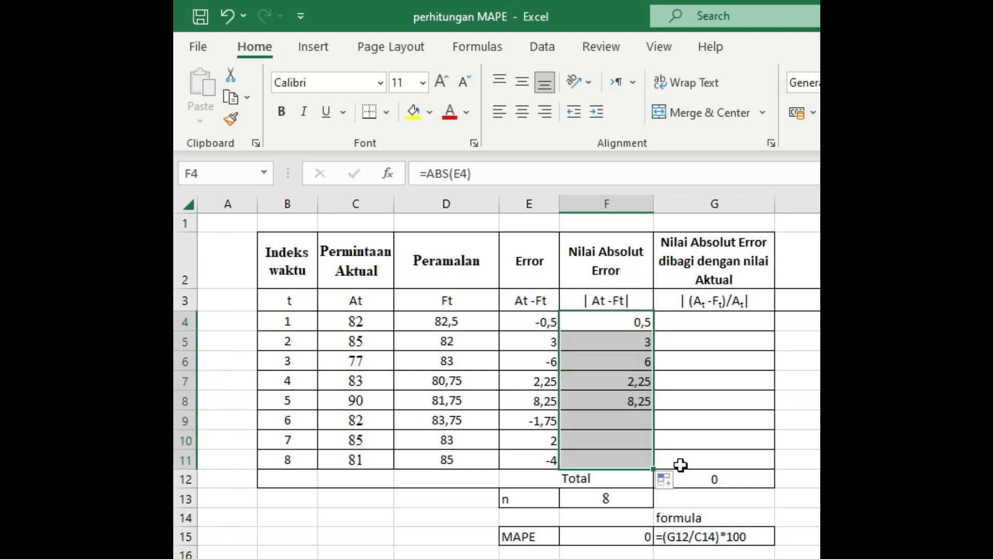
Calculate the first period's absolute error divided by the actual value in G4 with =ABS(E4/C4).
{"action": "left_click", "coordinate": [703, 318]}
{"action": "left_click", "coordinate": [726, 305]}
{"action": "left_click", "coordinate": [721, 324]}
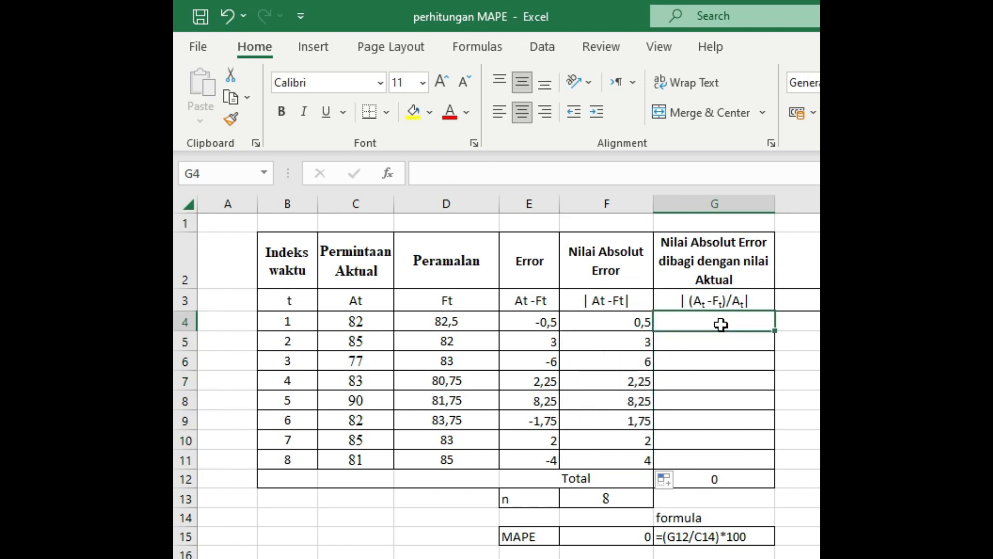
{"action": "left_click", "coordinate": [494, 177]}
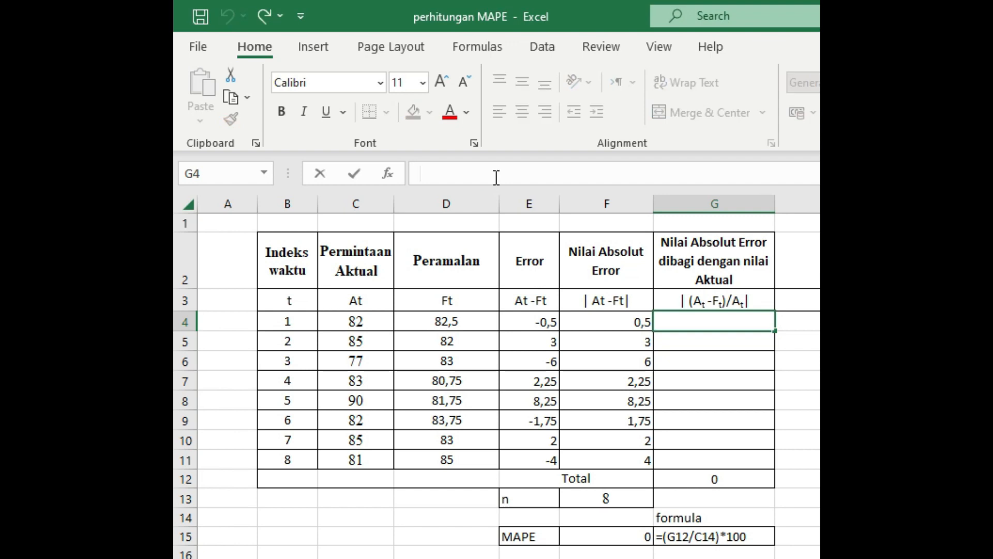
{"action": "type", "text": "=Abs"}
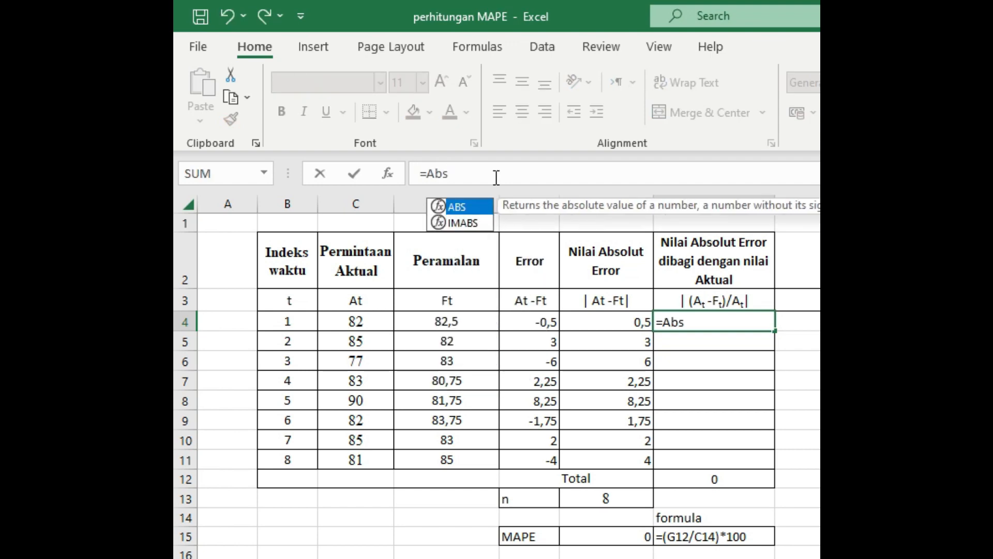
{"action": "key", "text": "Tab"}
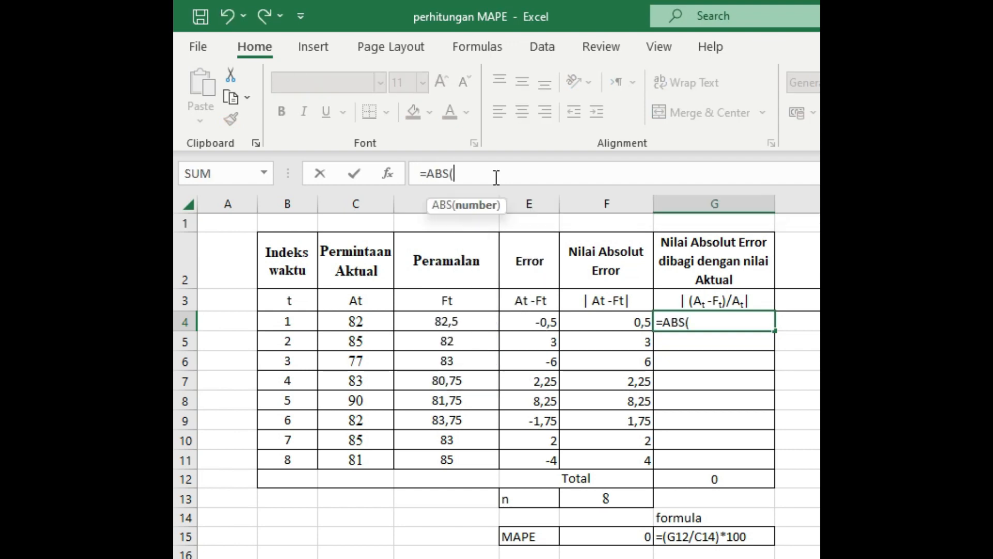
{"action": "left_click", "coordinate": [718, 323]}
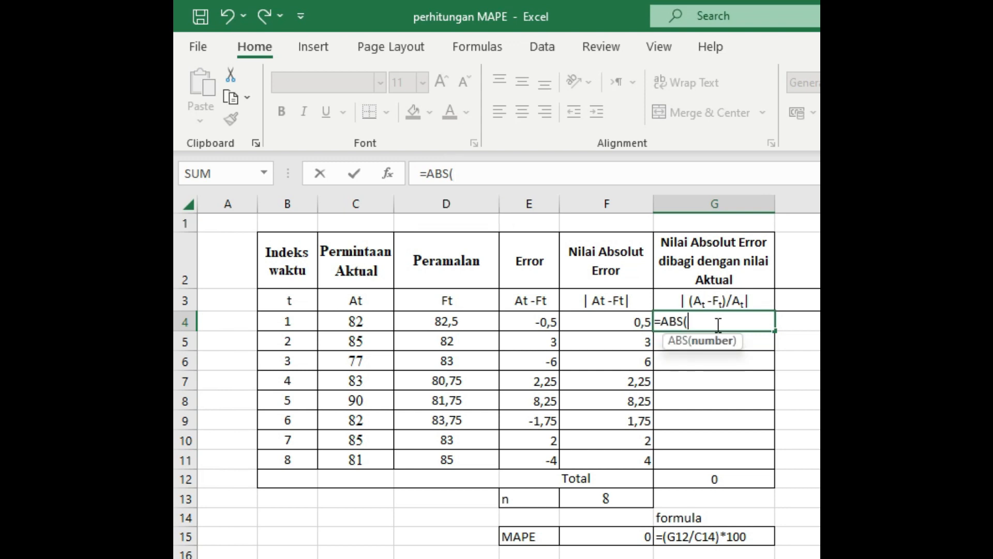
{"action": "type", "text": "*"}
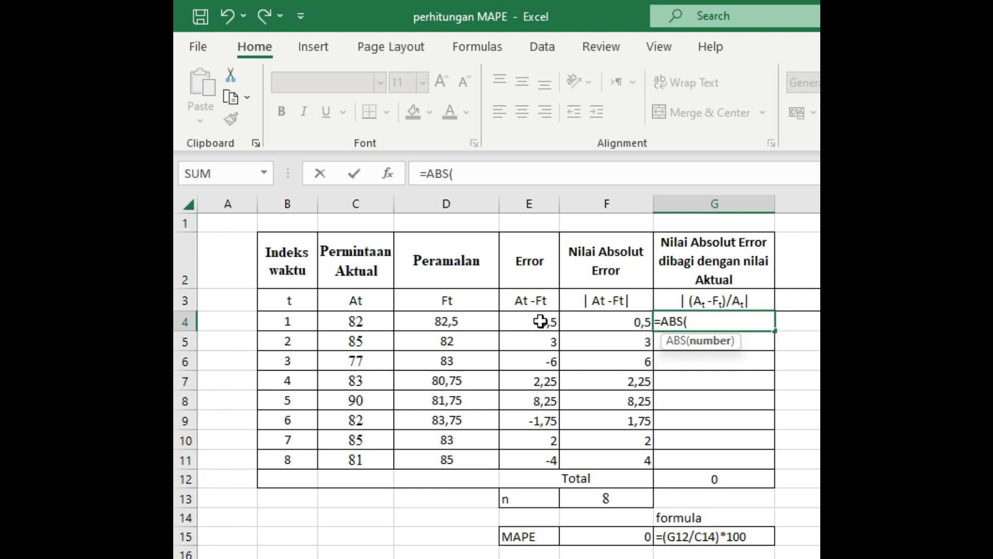
{"action": "left_click", "coordinate": [540, 321]}
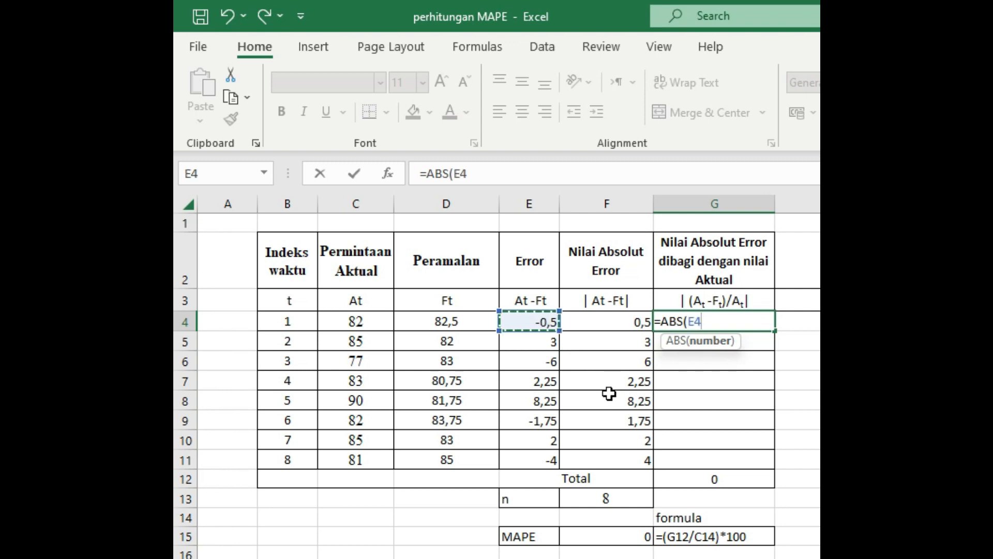
{"action": "type", "text": "/"}
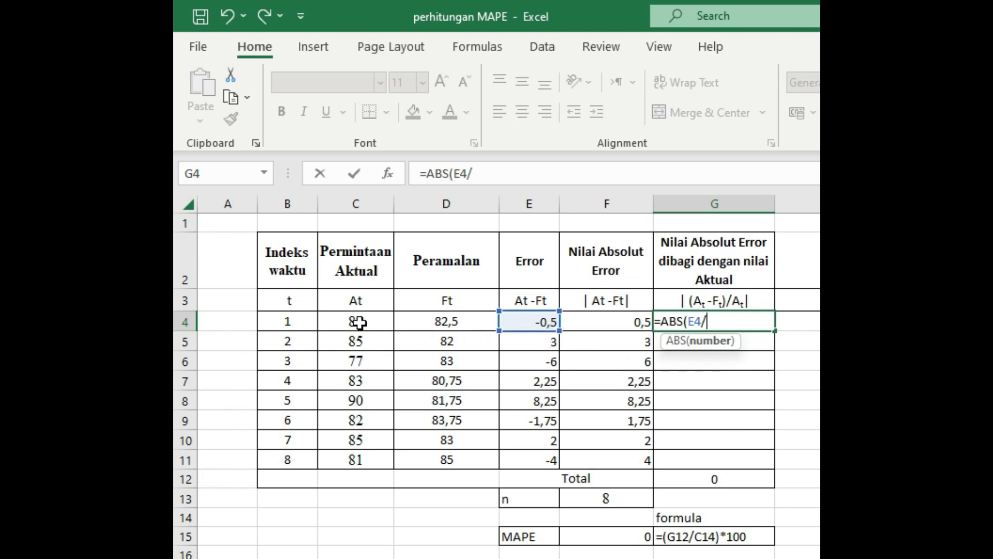
{"action": "left_click", "coordinate": [372, 333]}
{"action": "type", "text": ")"}
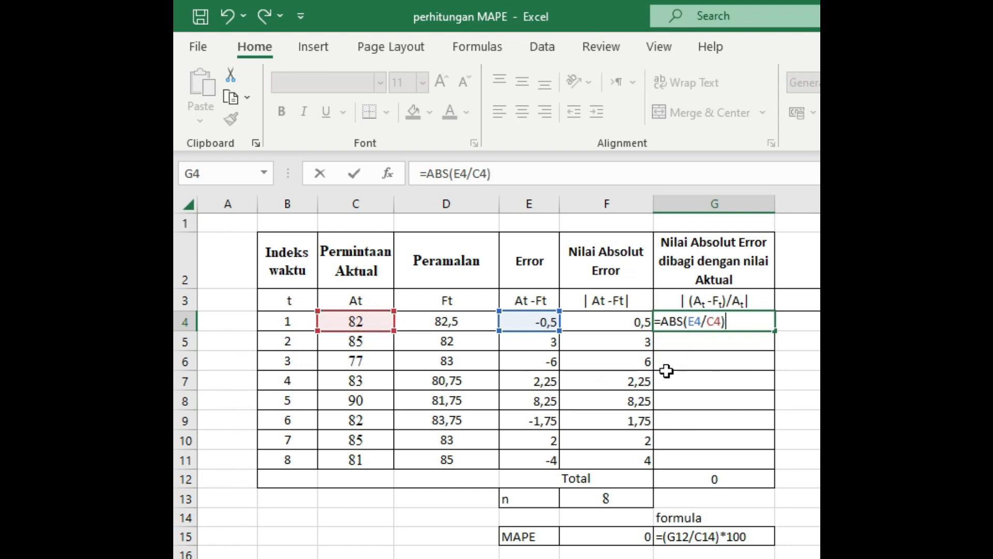
{"action": "key", "text": "Return"}
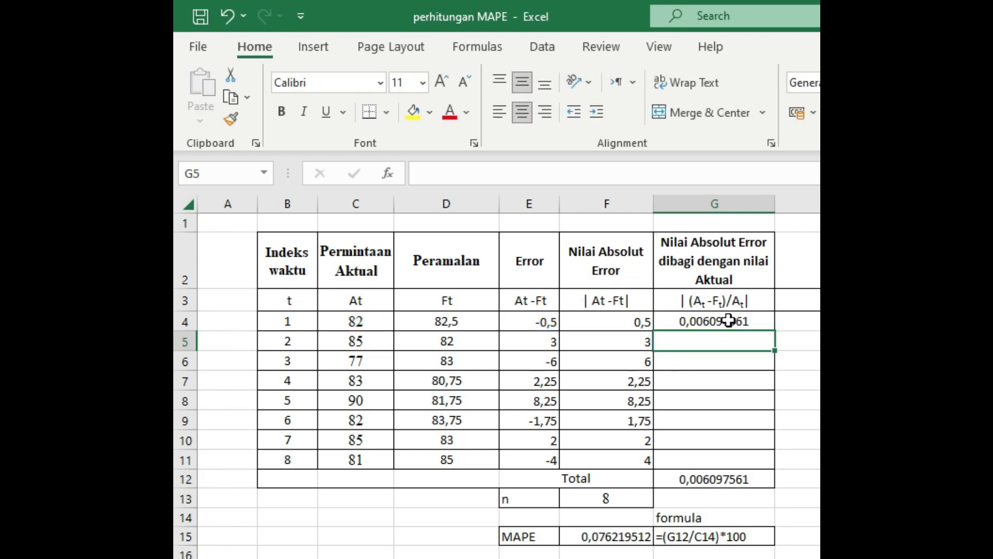
Copy the formula in G4 down to G11 and check the total formula in G12.
{"action": "left_click", "coordinate": [742, 321]}
{"action": "left_click_drag", "start_coordinate": [776, 329], "coordinate": [780, 467]}
{"action": "left_click", "coordinate": [743, 479]}
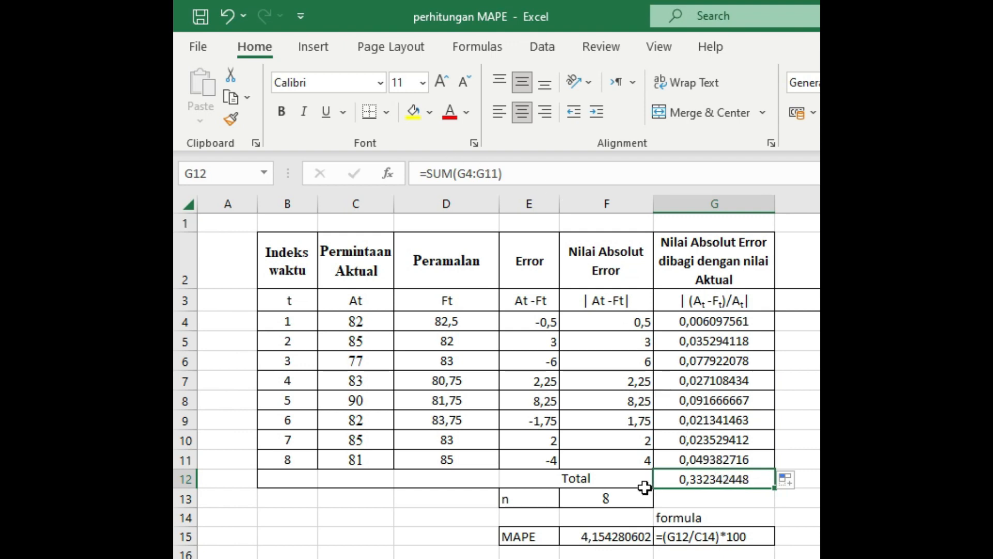
Check the n value in F13 and clear the existing MAPE formula from F15.
{"action": "left_click", "coordinate": [611, 495]}
{"action": "left_click", "coordinate": [617, 536]}
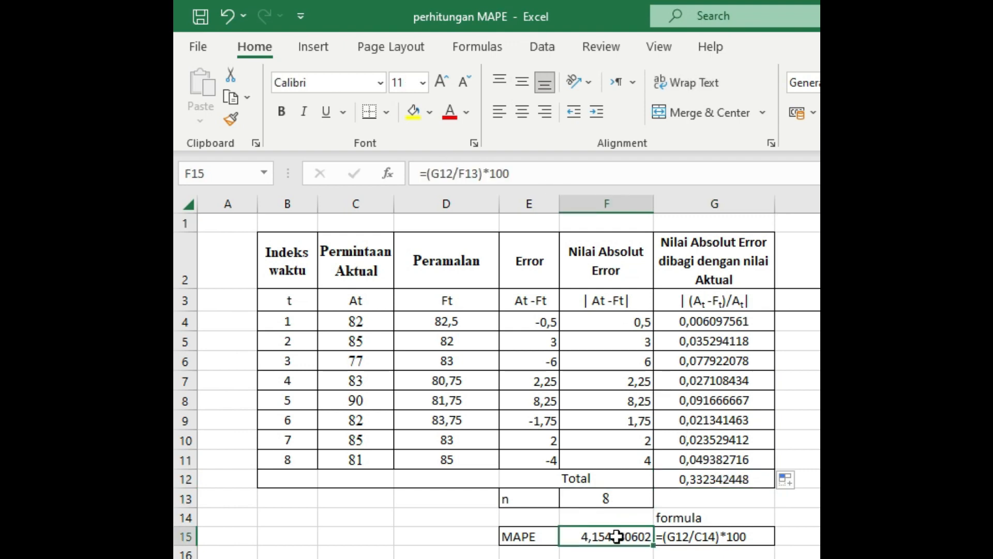
{"action": "scroll", "coordinate": [735, 439], "scroll_direction": "down", "scroll_amount": 2}
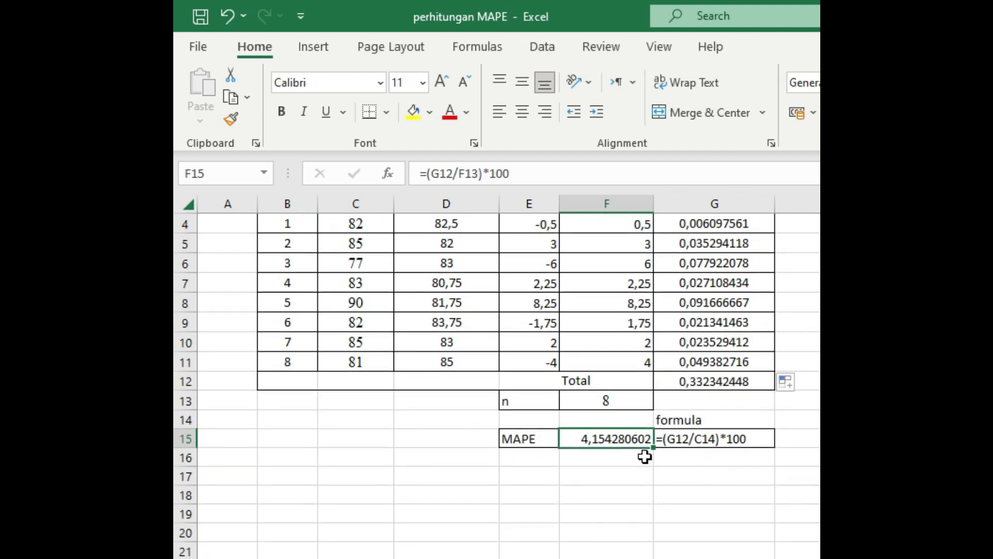
{"action": "scroll", "coordinate": [680, 403], "scroll_direction": "up", "scroll_amount": 2}
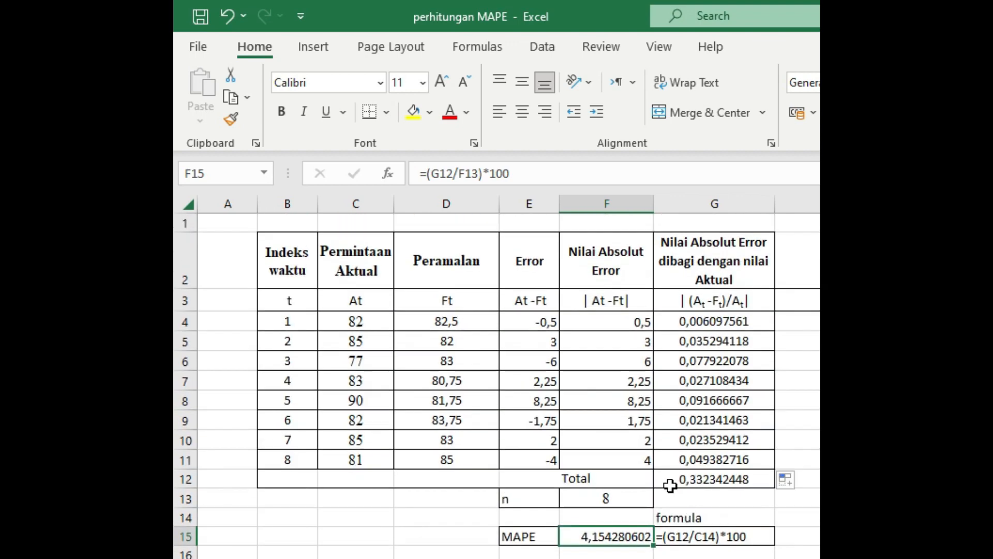
{"action": "key", "text": "Delete"}
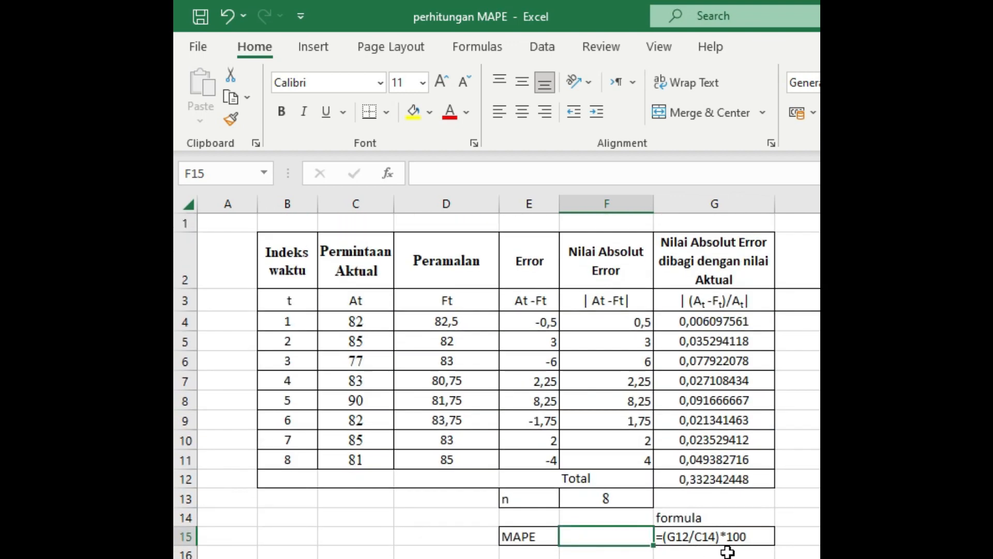
Calculate the MAPE in F15 from the total and the number of periods with the formula =(G12/F13)*100.
{"action": "left_click", "coordinate": [728, 482]}
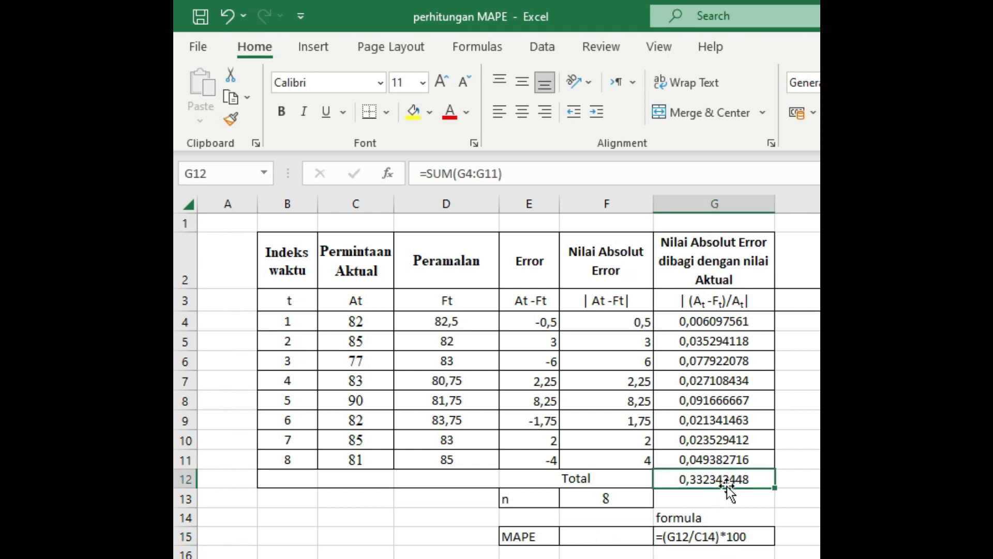
{"action": "left_click", "coordinate": [631, 536]}
{"action": "type", "text": "="}
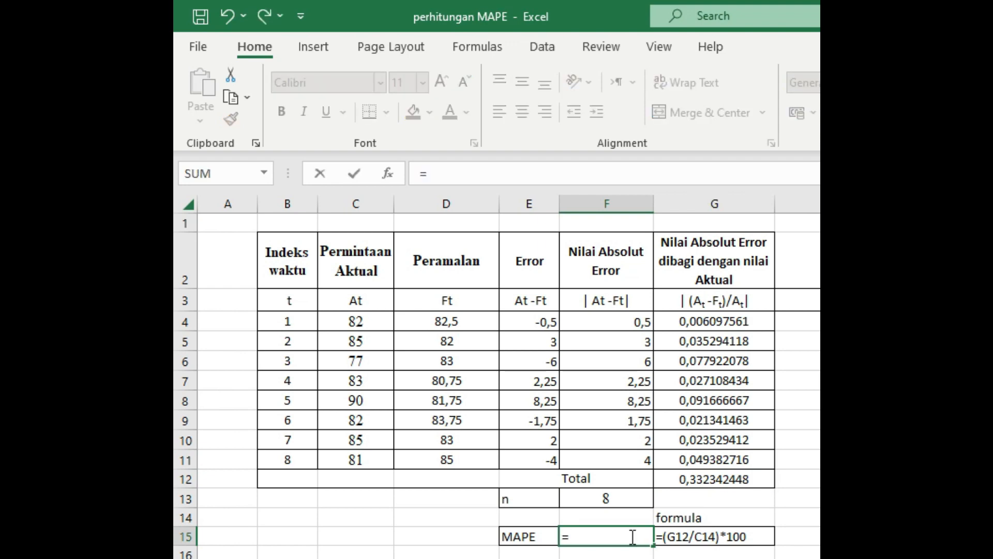
{"action": "left_click", "coordinate": [735, 479]}
{"action": "type", "text": "/"}
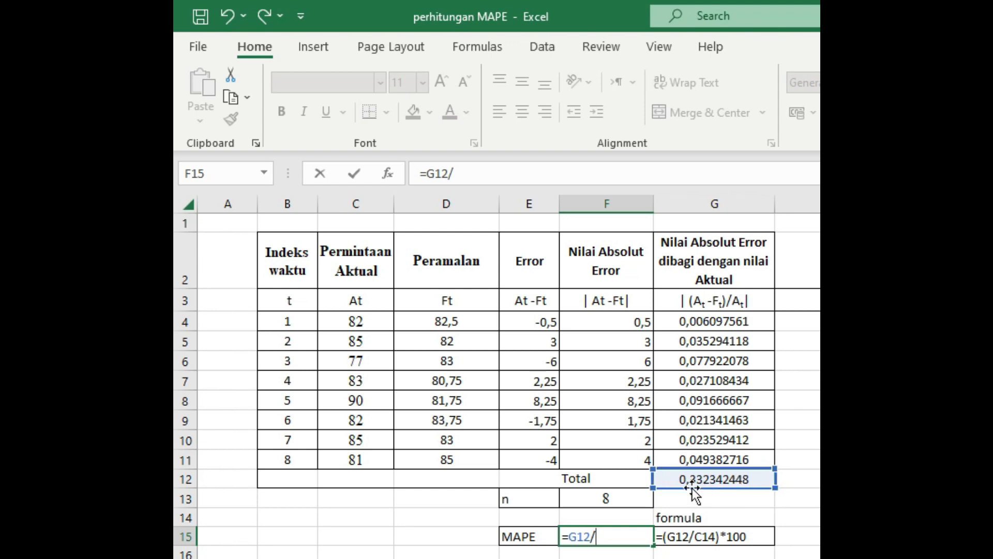
{"action": "left_click", "coordinate": [624, 493]}
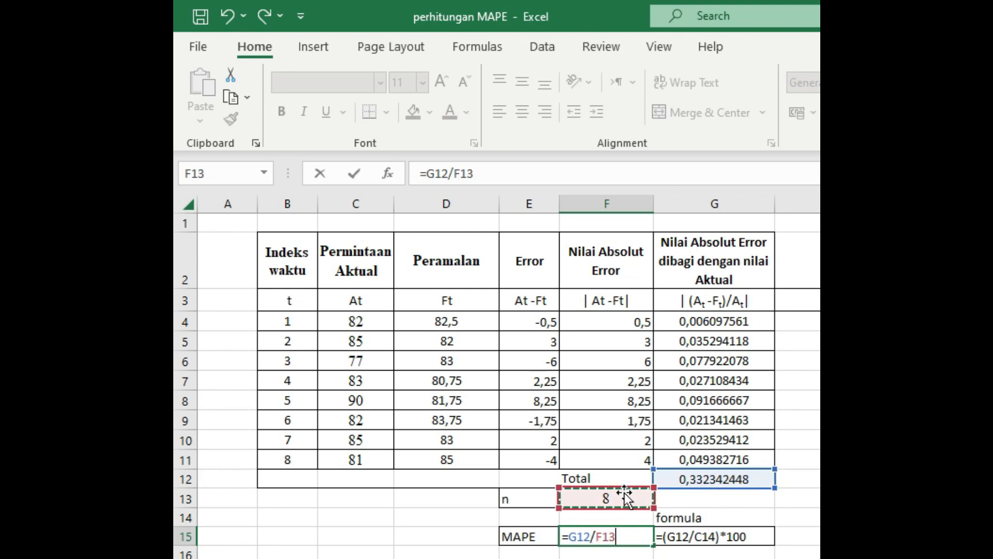
{"action": "left_click", "coordinate": [436, 178]}
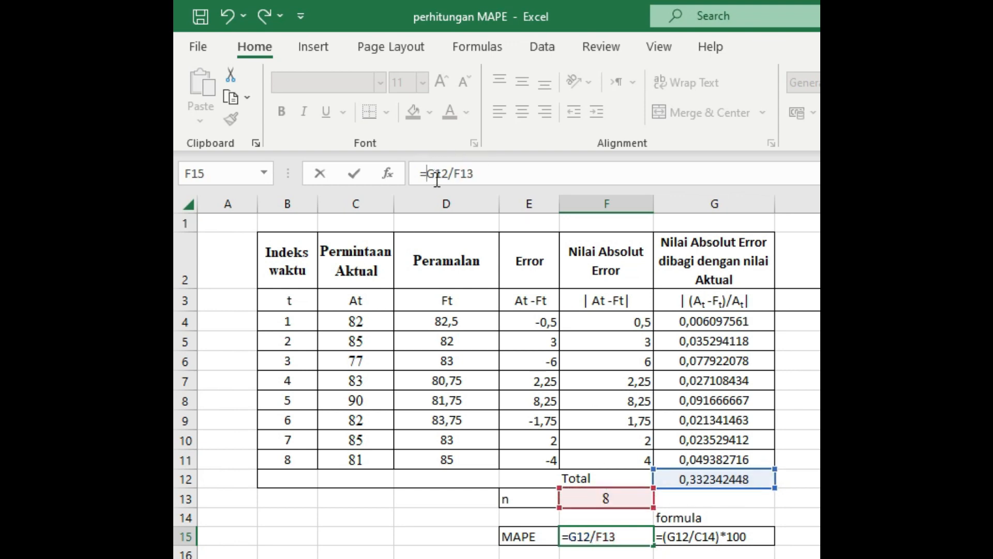
{"action": "type", "text": "("}
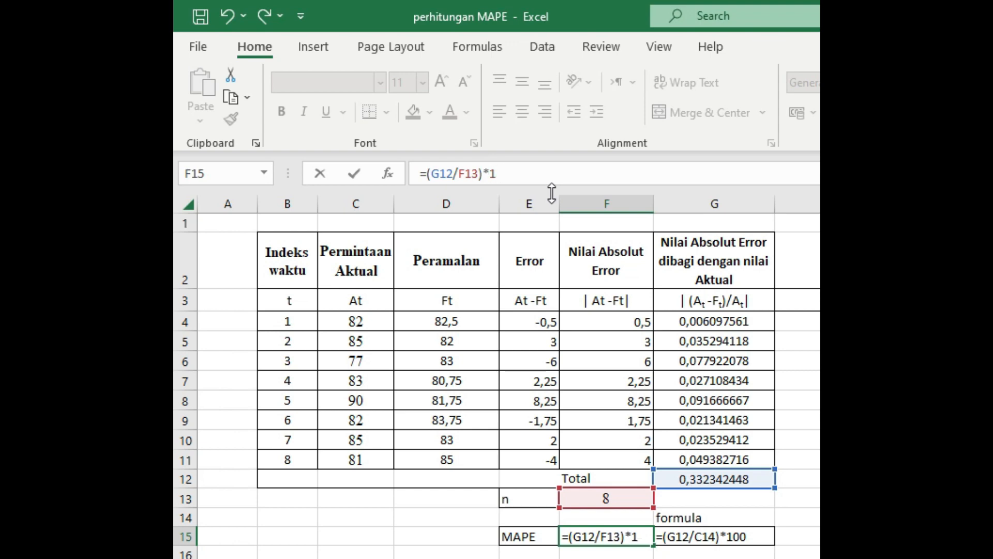
{"action": "type", "text": "00"}
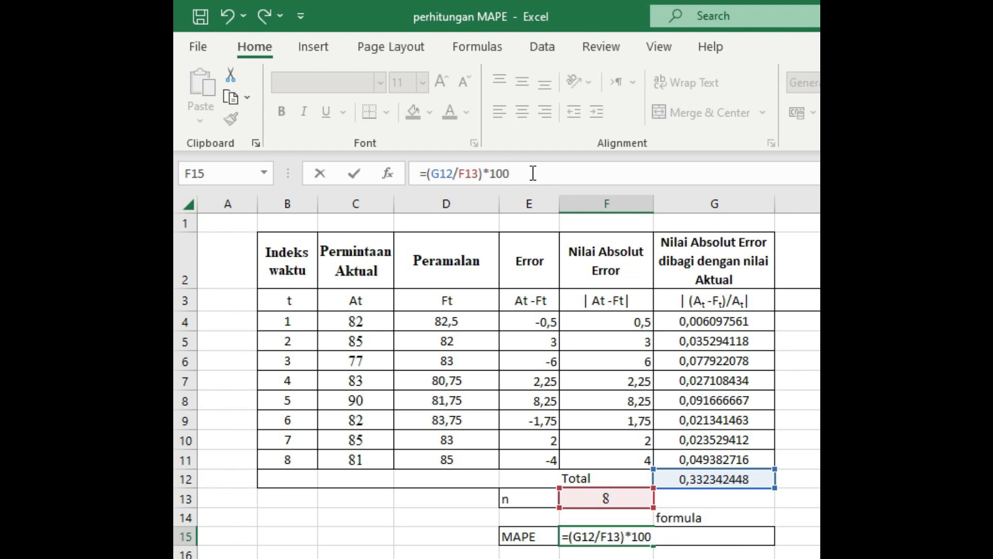
{"action": "key", "text": "Return"}
{"action": "left_click", "coordinate": [627, 536]}
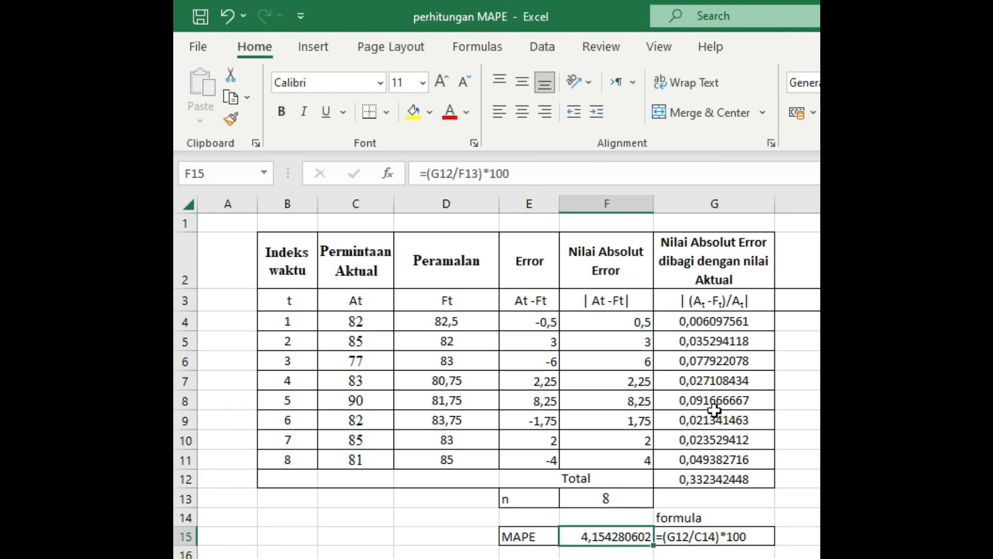